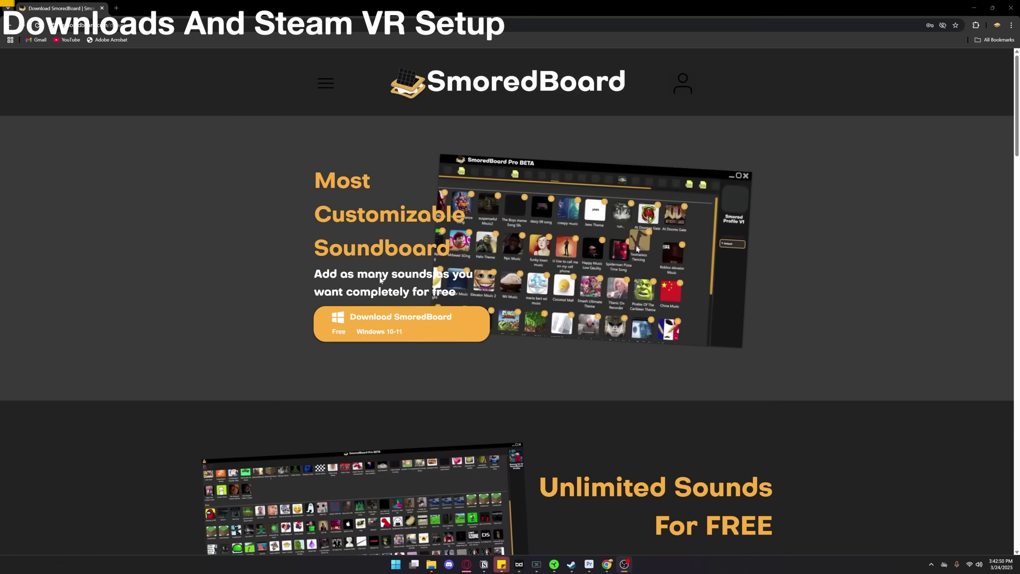
Download the free SmoredBoard installer for Windows and run SmoredBoard Installer (1).exe from the downloads folder.
{"action": "left_click", "coordinate": [385, 319]}
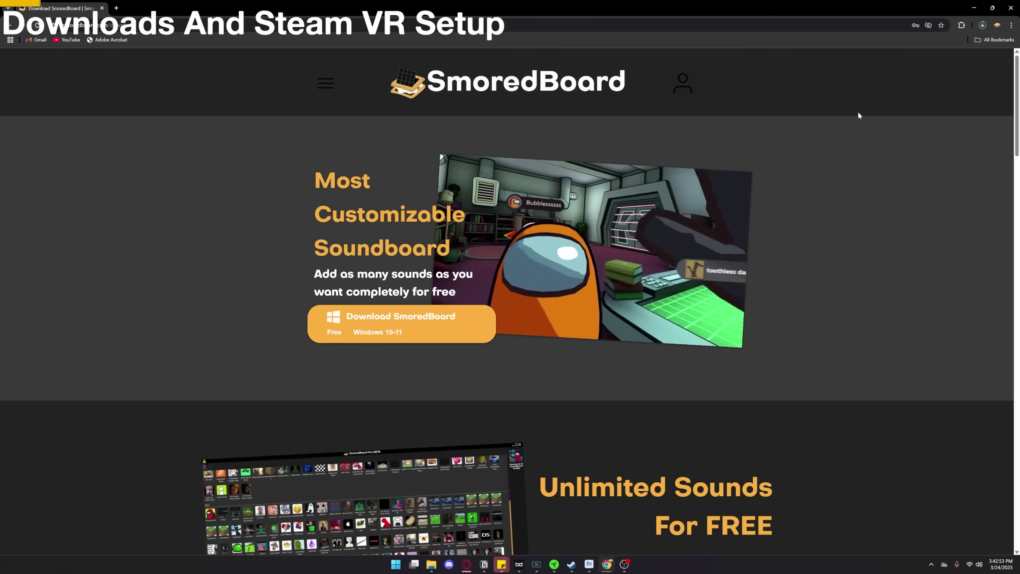
{"action": "left_click", "coordinate": [982, 26]}
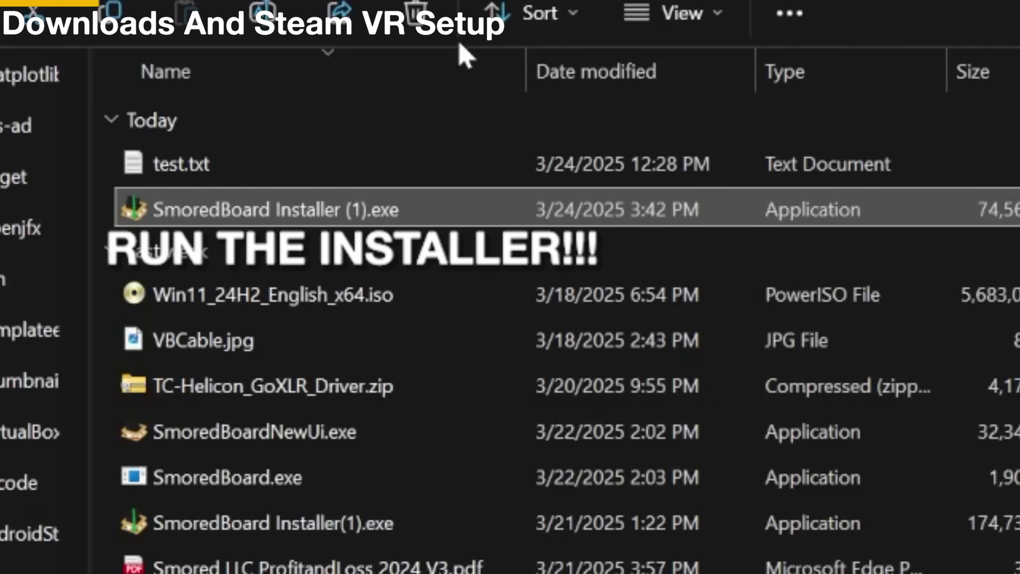
{"action": "double_click", "coordinate": [247, 193]}
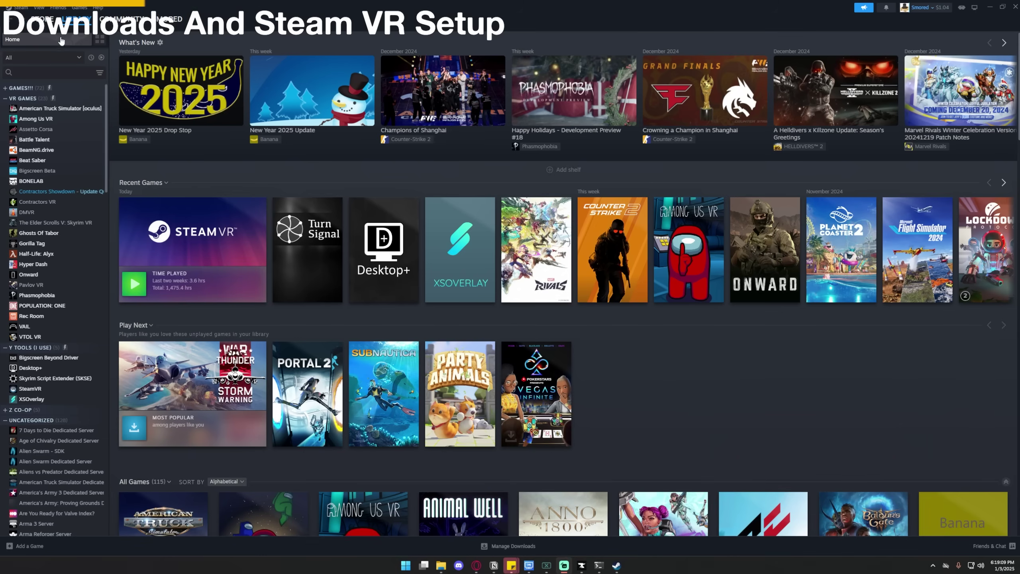
Switch to Steam, search the store for "desktop+", and open the Desktop+ product page before returning to the library.
{"action": "left_click", "coordinate": [43, 19]}
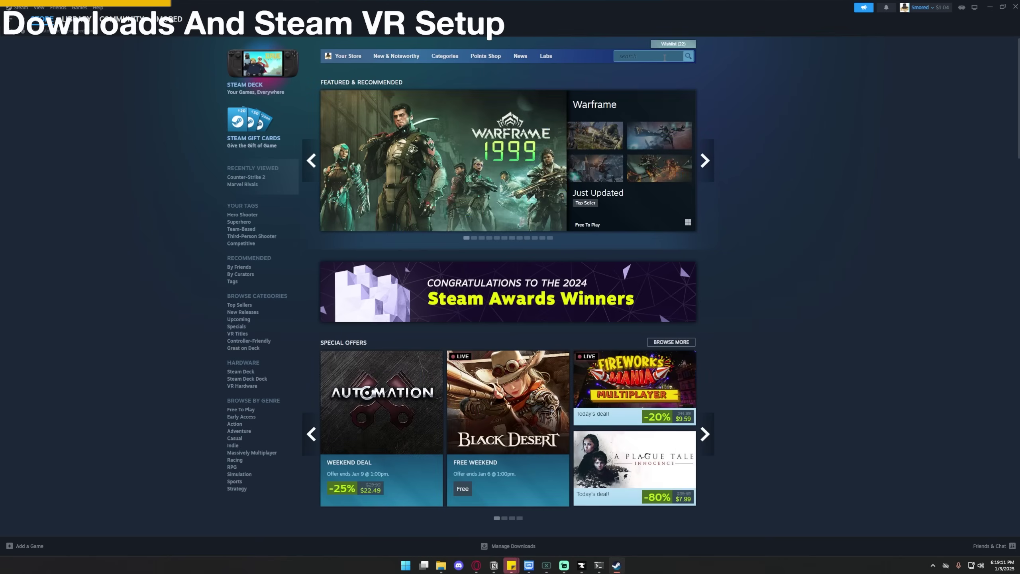
{"action": "left_click", "coordinate": [664, 57]}
{"action": "type", "text": "desktop+"}
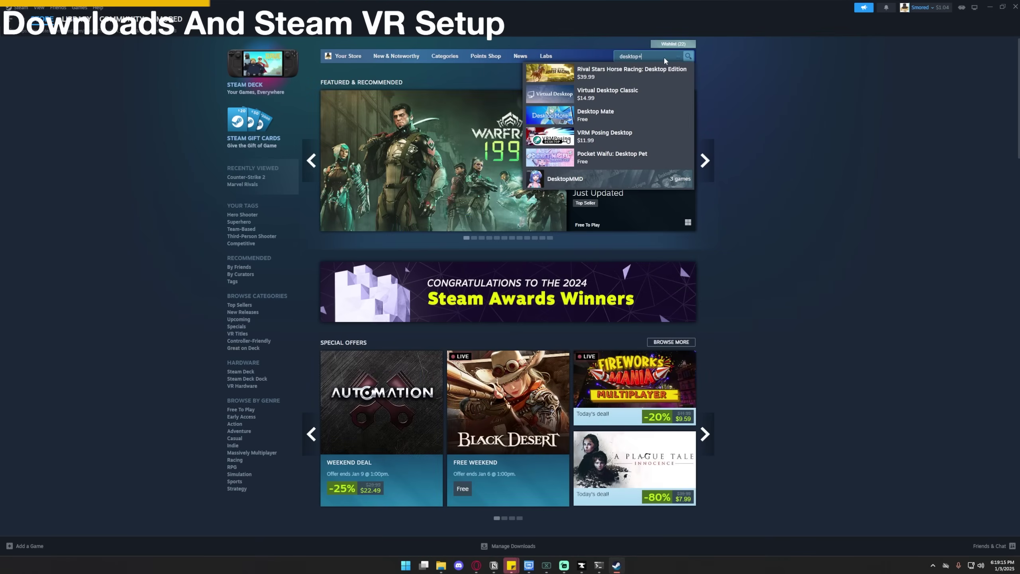
{"action": "key", "text": "Return"}
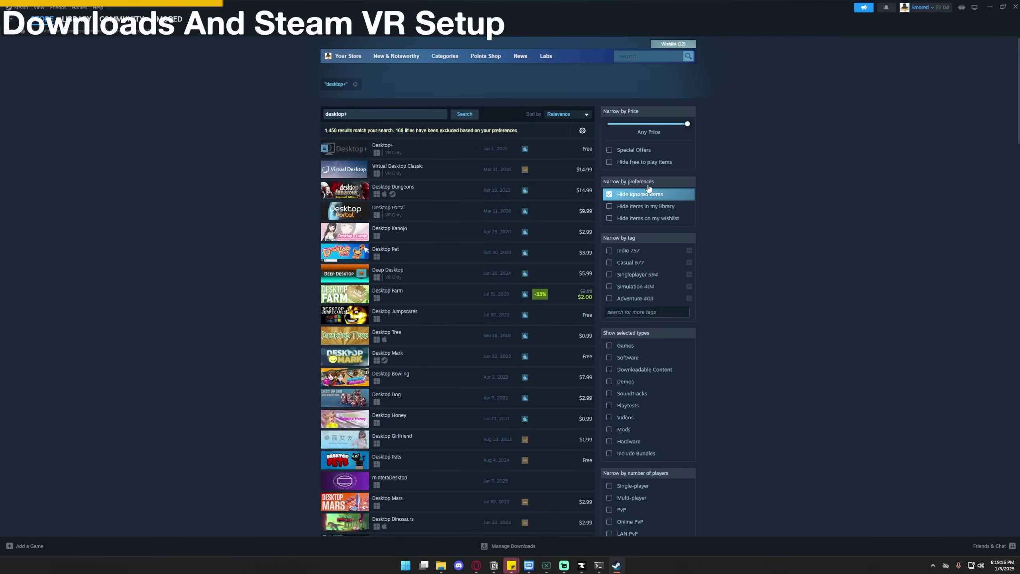
{"action": "left_click", "coordinate": [441, 148]}
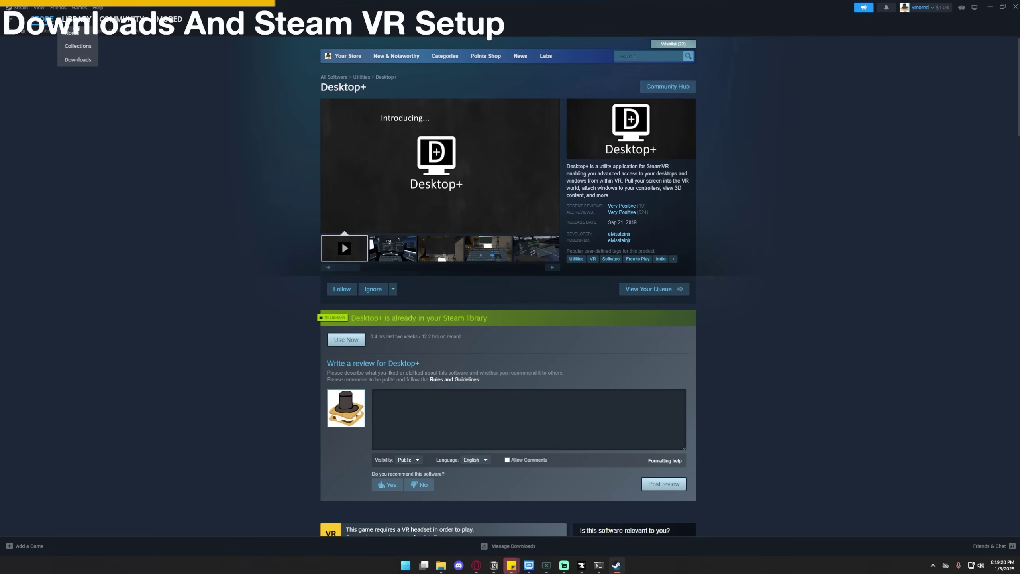
{"action": "left_click", "coordinate": [76, 19]}
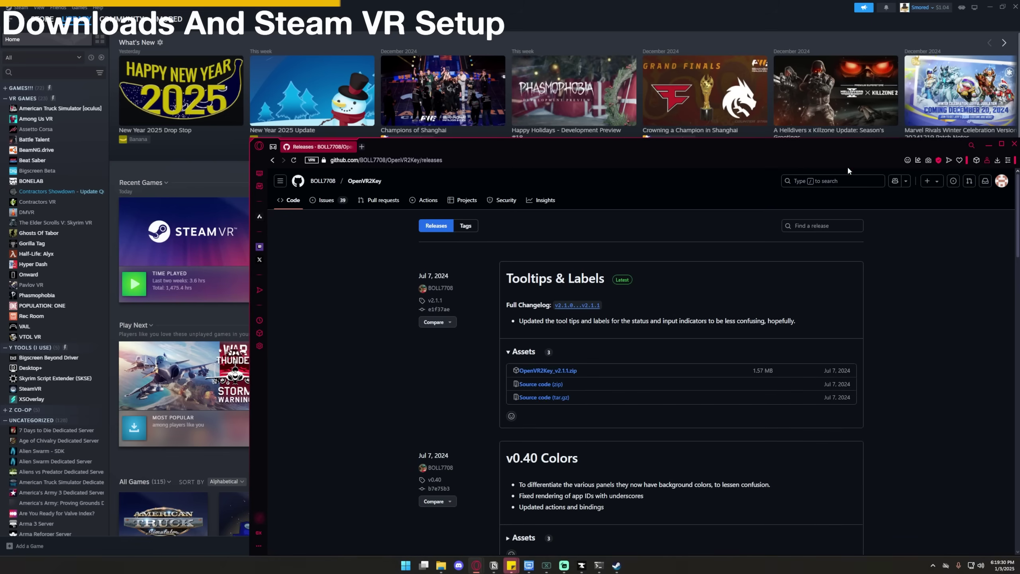
Try to extract the downloaded OpenVR2Key_v2.1.1.zip into the OpenVR2Key_v2.1.1 folder in Downloads, and open that folder.
{"action": "left_click_drag", "start_coordinate": [817, 147], "coordinate": [698, 95]}
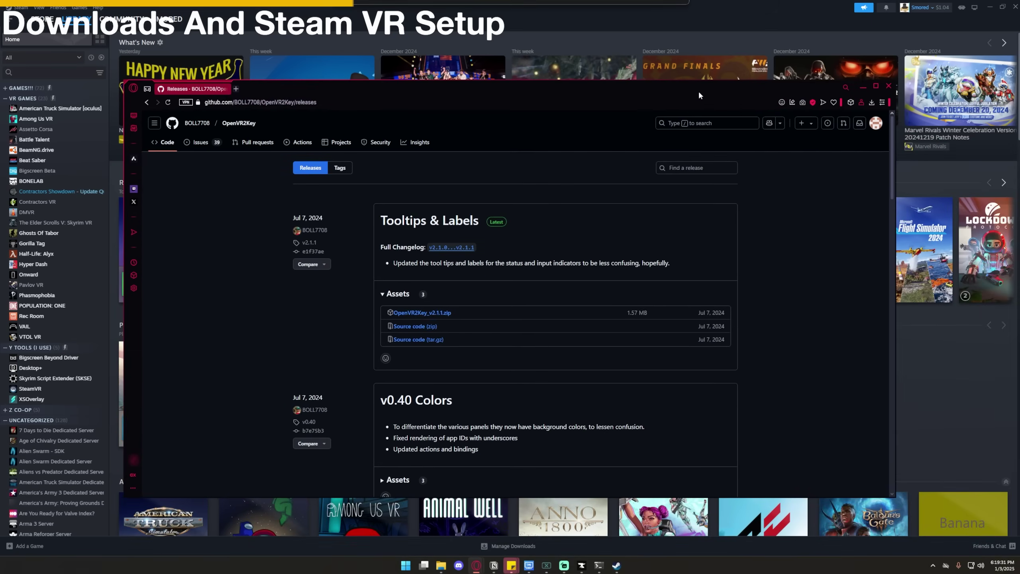
{"action": "left_click", "coordinate": [872, 103]}
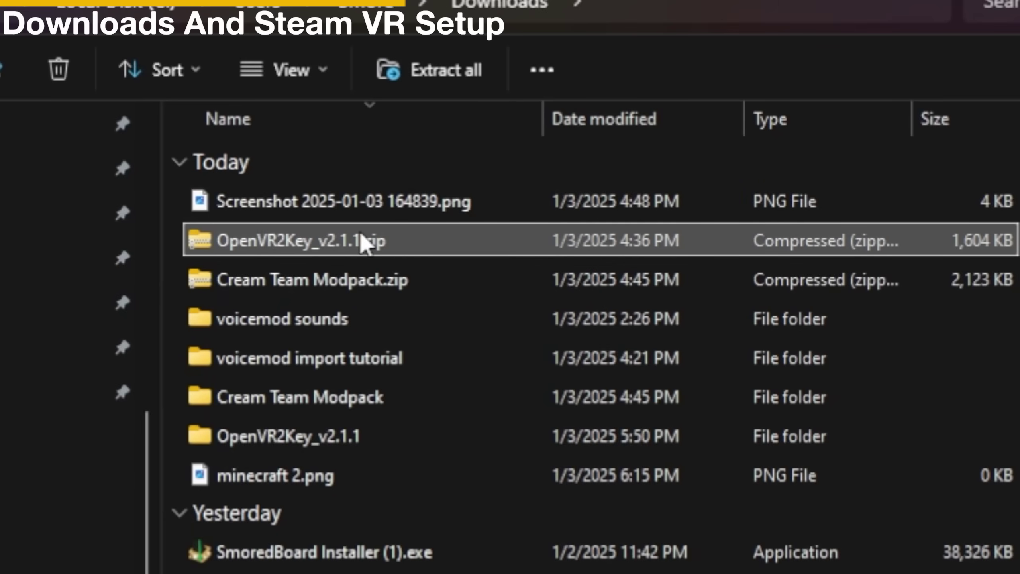
{"action": "right_click", "coordinate": [363, 241]}
{"action": "left_click", "coordinate": [525, 274]}
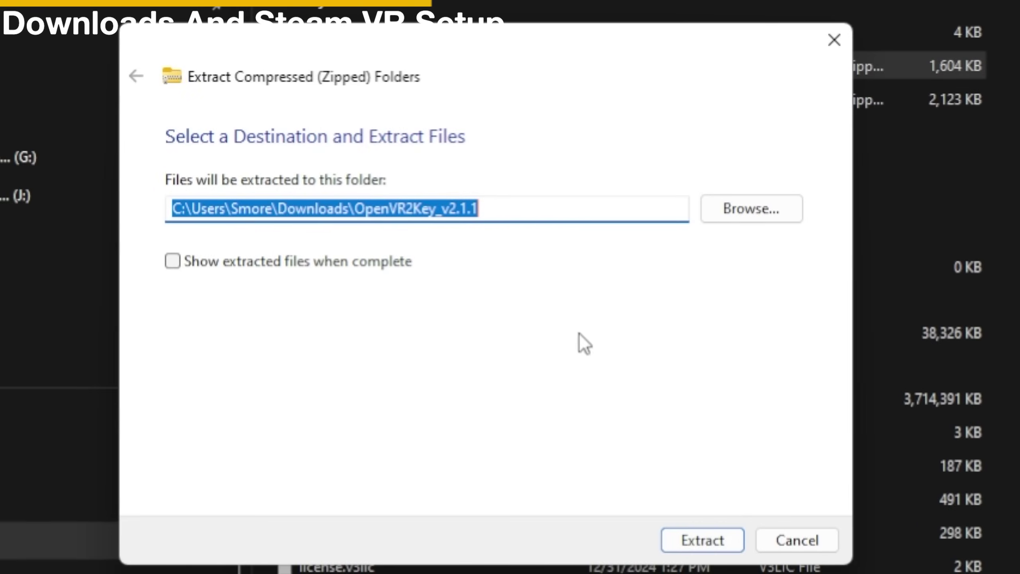
{"action": "left_click", "coordinate": [691, 541]}
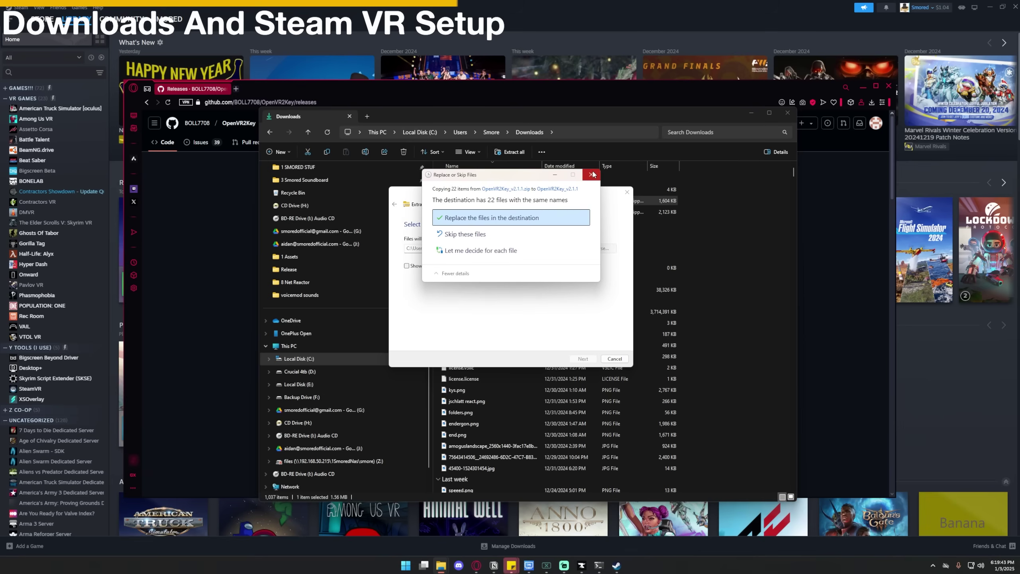
{"action": "left_click", "coordinate": [494, 97]}
{"action": "double_click", "coordinate": [468, 245]}
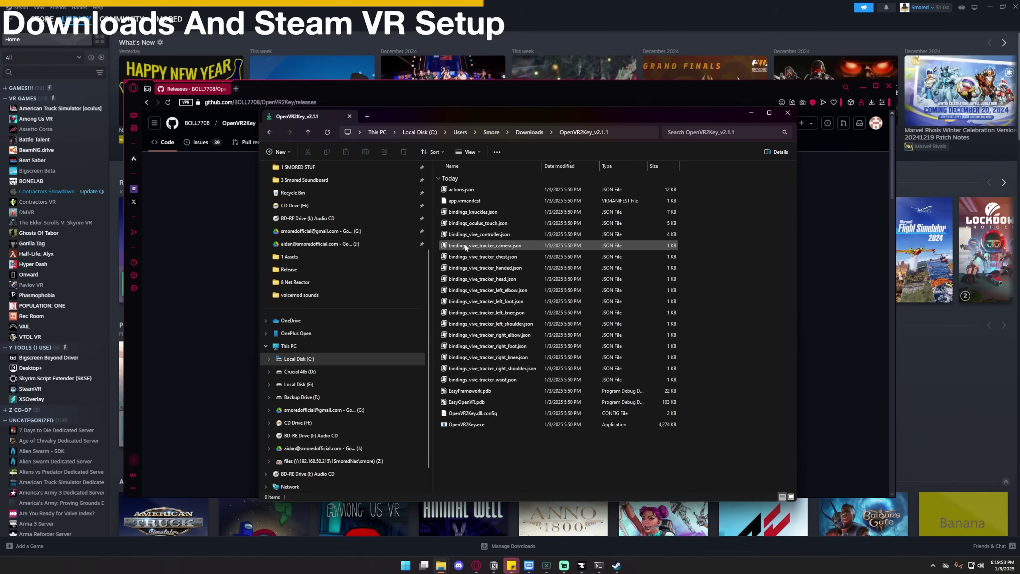
Add OpenVR2Key.exe from the OpenVR2Key_v2.1.1 folder in Downloads to the Steam library as a non-Steam game.
{"action": "left_click", "coordinate": [120, 446]}
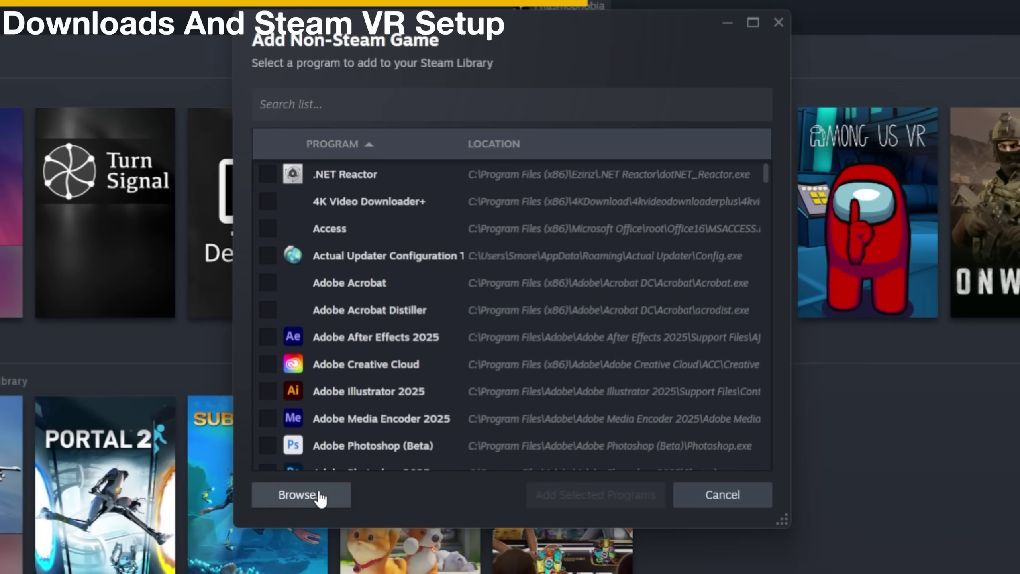
{"action": "left_click", "coordinate": [318, 495]}
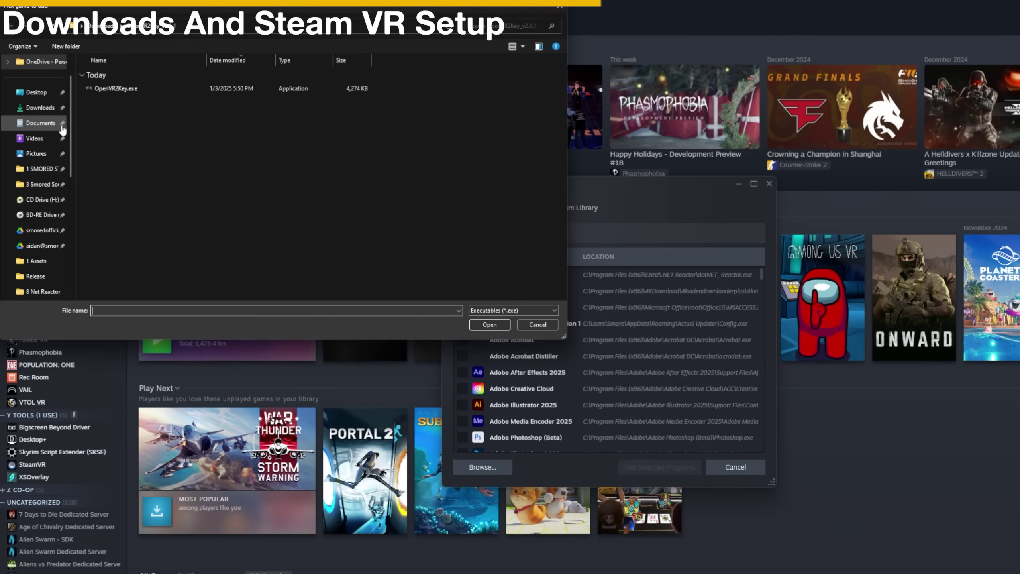
{"action": "left_click", "coordinate": [48, 107]}
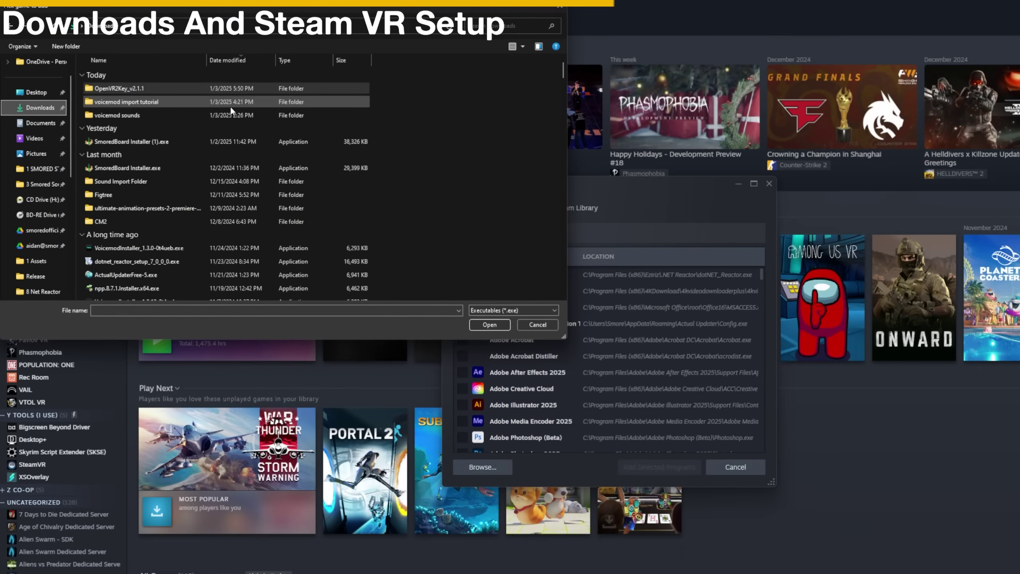
{"action": "double_click", "coordinate": [150, 87]}
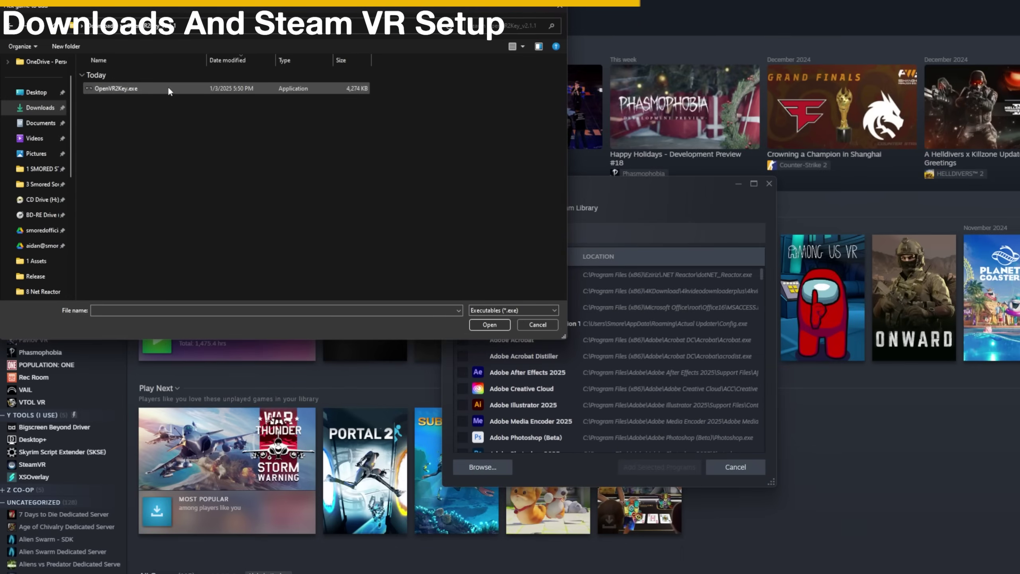
{"action": "double_click", "coordinate": [168, 86]}
{"action": "left_click", "coordinate": [659, 468]}
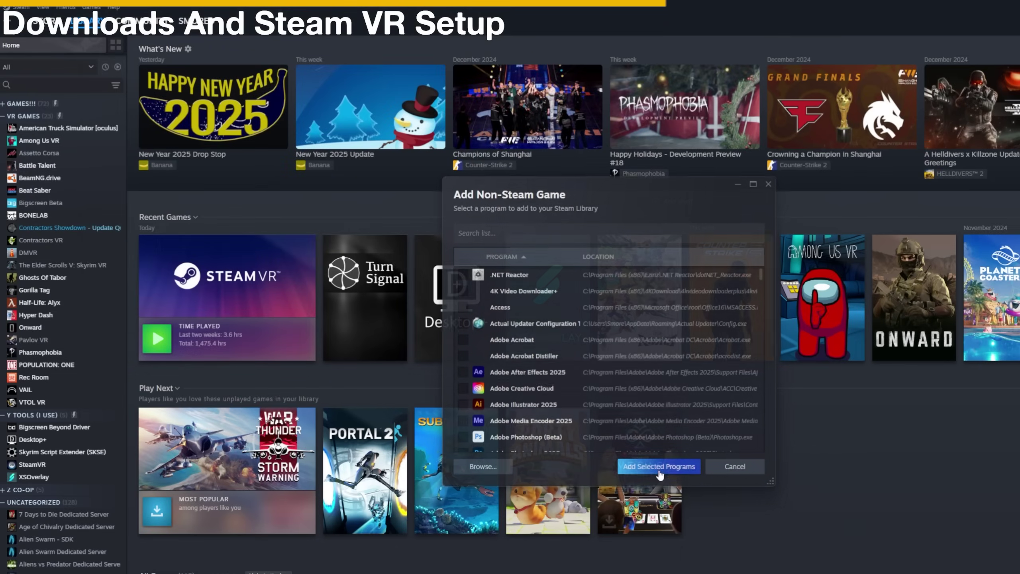
Check the Include in VR Library setting in the properties of the OpenVR2Key library entry.
{"action": "left_click", "coordinate": [66, 454]}
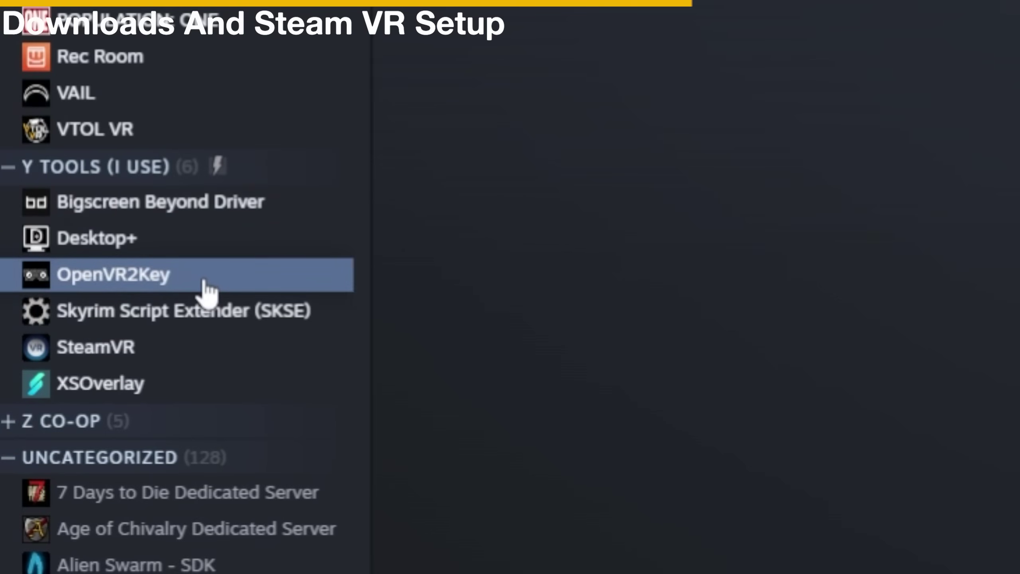
{"action": "right_click", "coordinate": [205, 285]}
{"action": "mouse_move", "coordinate": [265, 496]}
{"action": "left_click", "coordinate": [282, 541]}
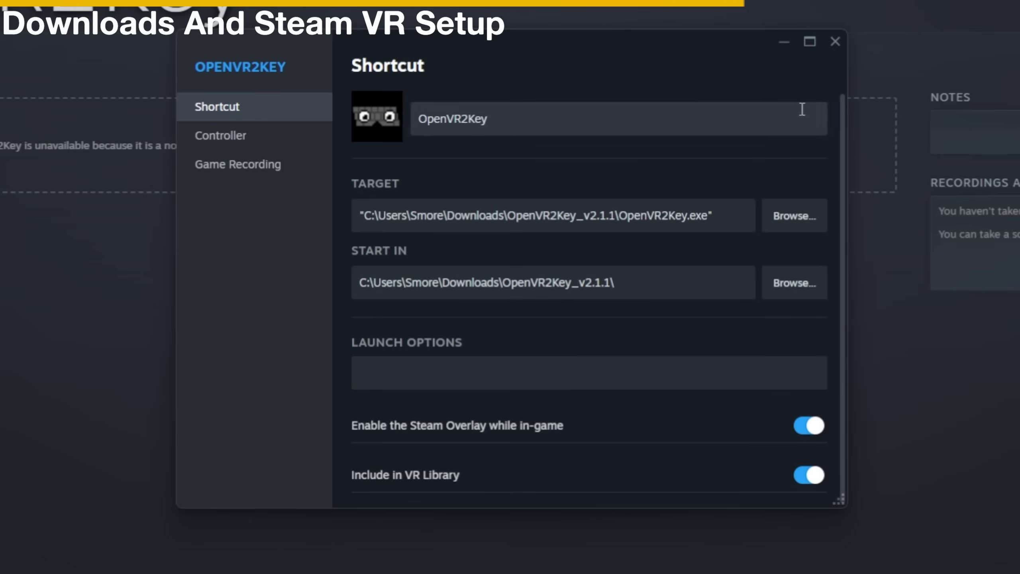
{"action": "left_click", "coordinate": [834, 42]}
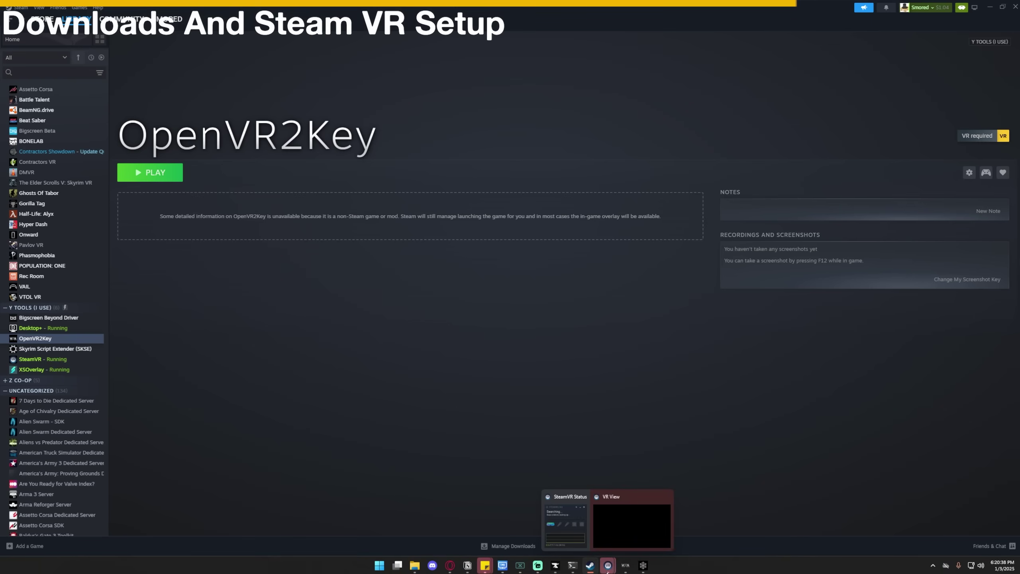
Launch OpenVR2Key from the Steam library and bring up the SteamVR status window.
{"action": "left_click", "coordinate": [148, 173]}
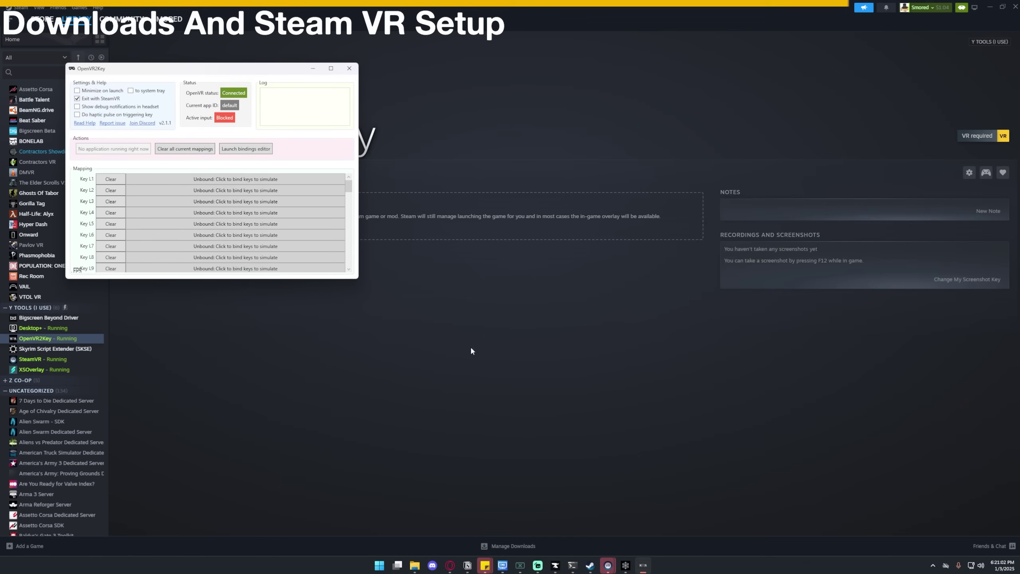
{"action": "left_click", "coordinate": [590, 565]}
{"action": "mouse_move", "coordinate": [608, 566]}
{"action": "left_click", "coordinate": [574, 519]}
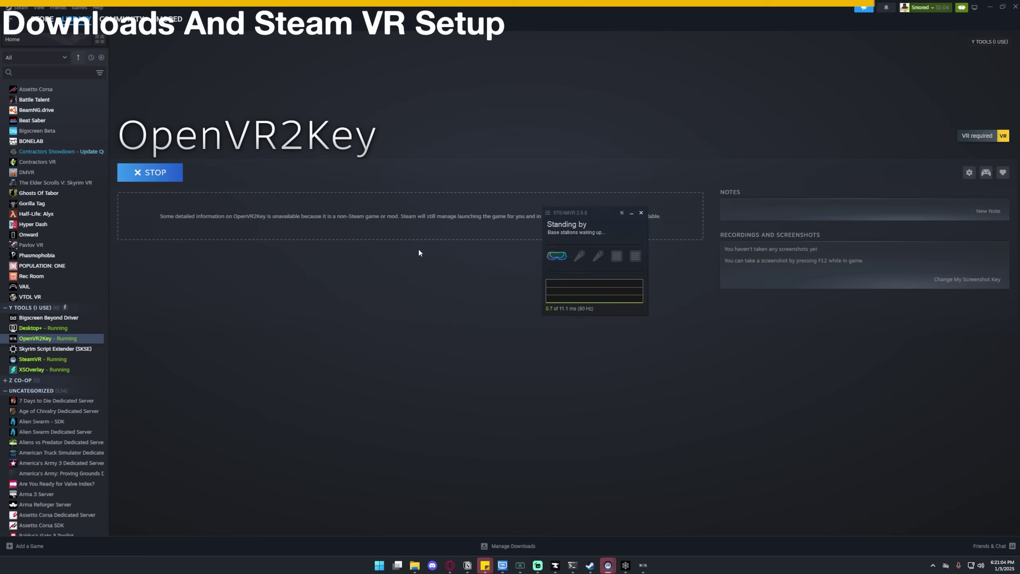
Open the list of startup overlay apps in the Startup / Shutdown section of the SteamVR settings.
{"action": "left_click", "coordinate": [581, 211]}
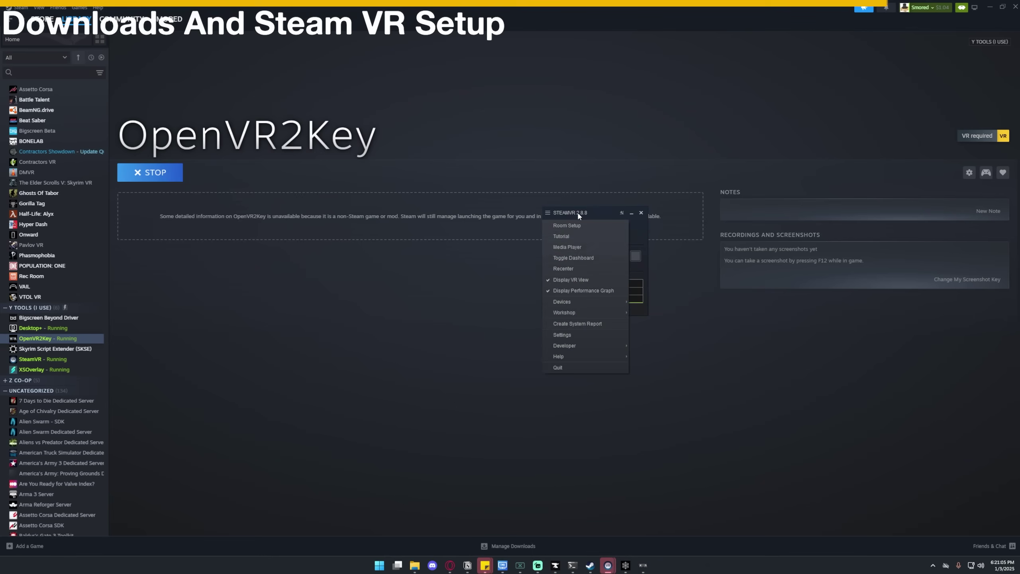
{"action": "left_click", "coordinate": [577, 333]}
{"action": "left_click", "coordinate": [271, 276]}
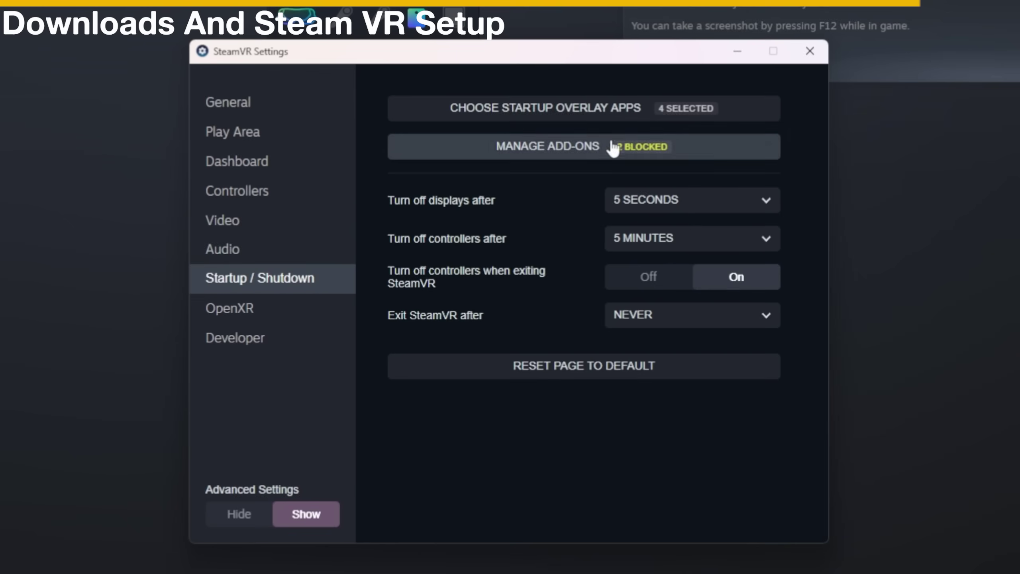
{"action": "left_click", "coordinate": [478, 116]}
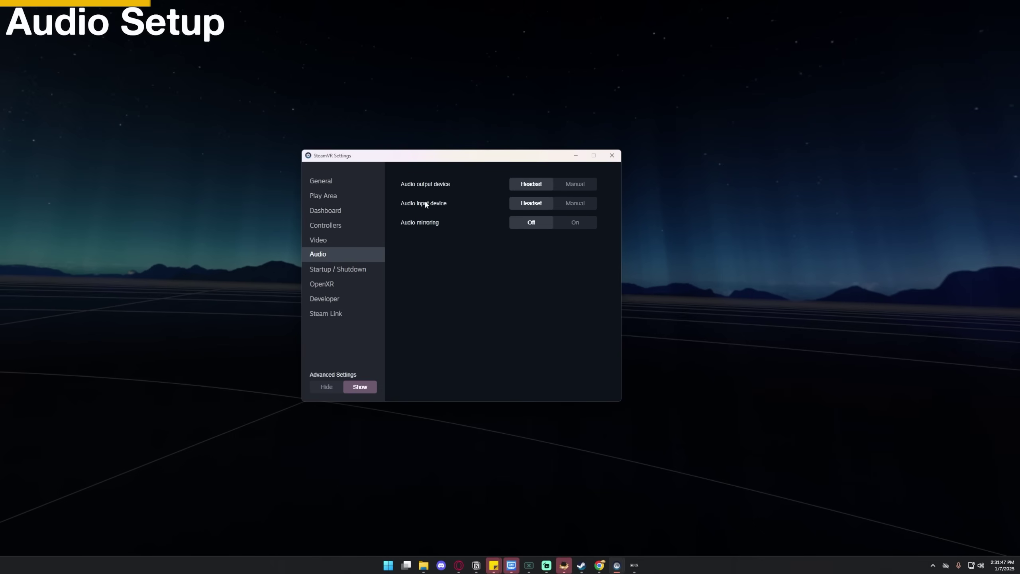
Switch the SteamVR audio input device to manual selection.
{"action": "left_click", "coordinate": [576, 205]}
{"action": "left_click", "coordinate": [525, 229]}
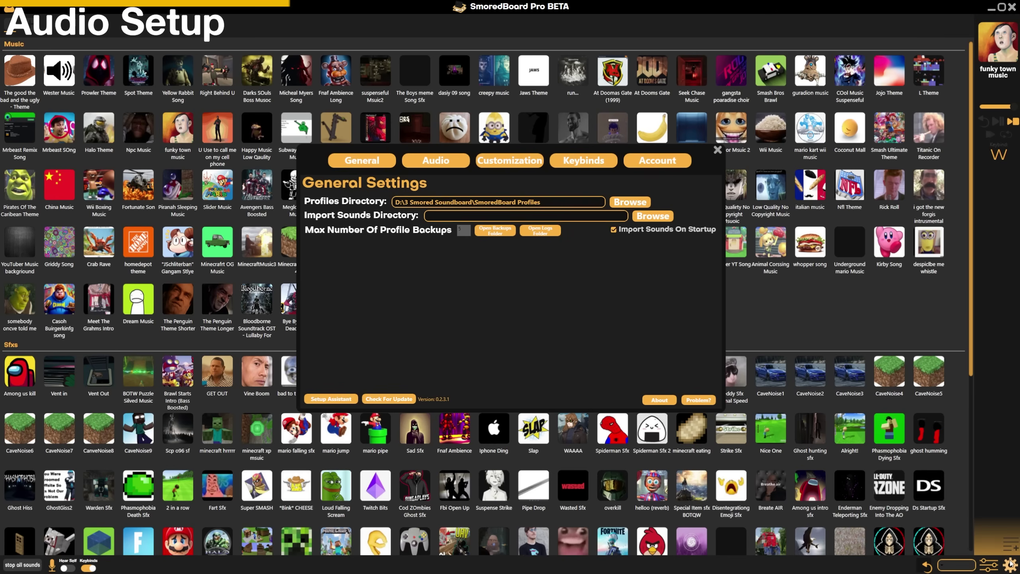
In SmoredBoard's audio settings, set the headphones to Speakers (Beyond Audio Strap) and the microphone to Microphone (Beyond).
{"action": "left_click", "coordinate": [436, 160]}
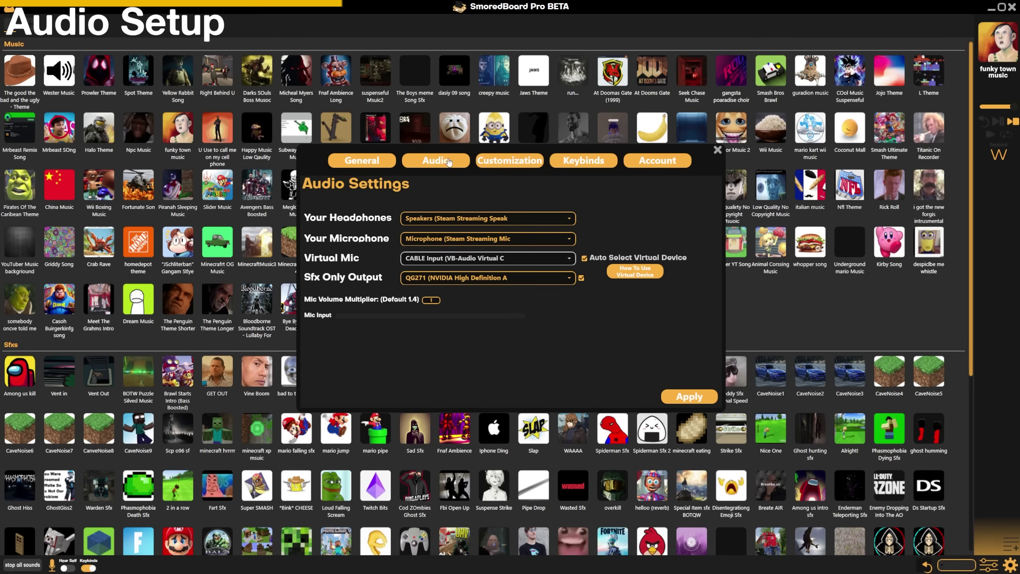
{"action": "left_click", "coordinate": [471, 217]}
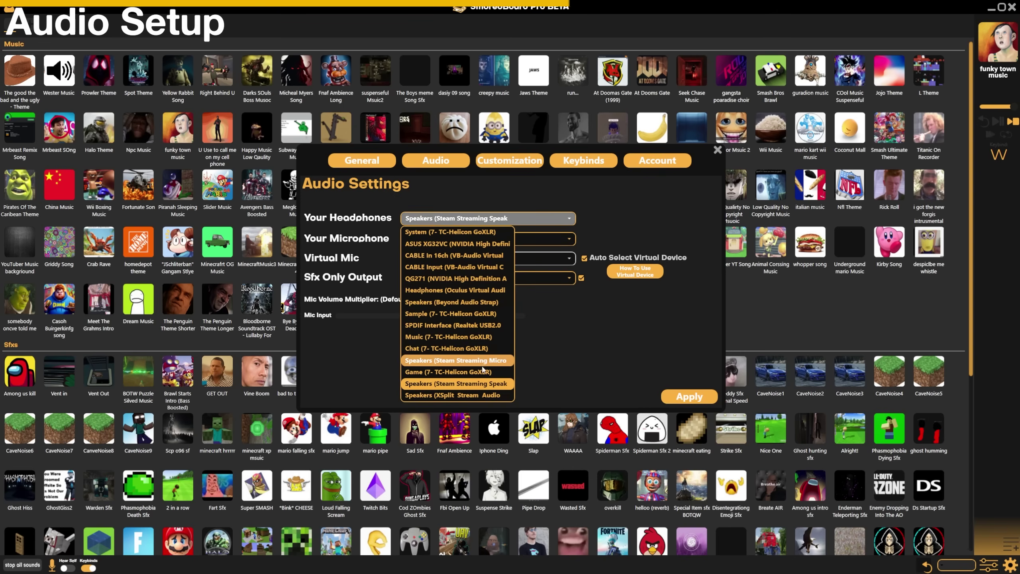
{"action": "left_click", "coordinate": [451, 302]}
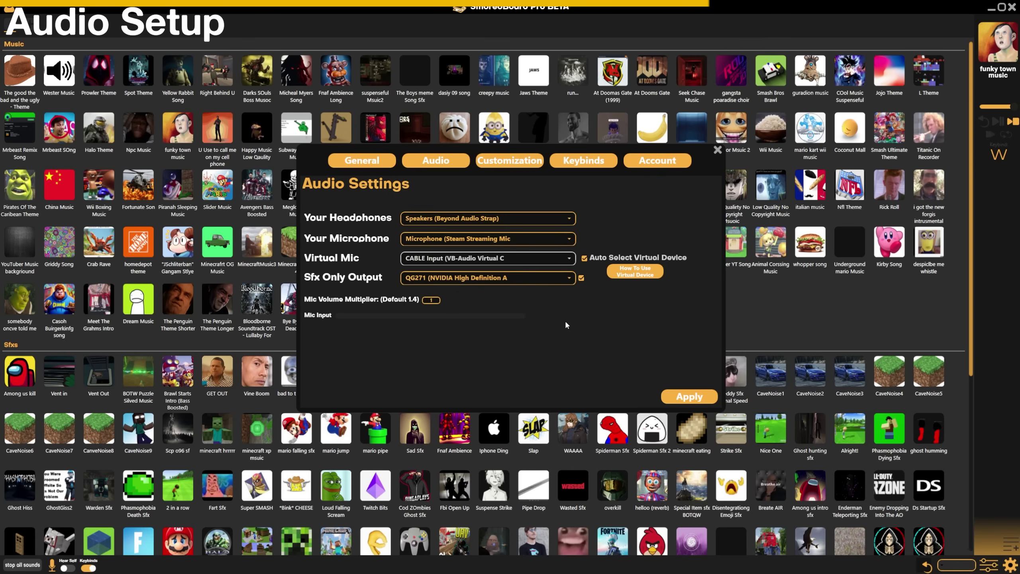
{"action": "left_click", "coordinate": [514, 240]}
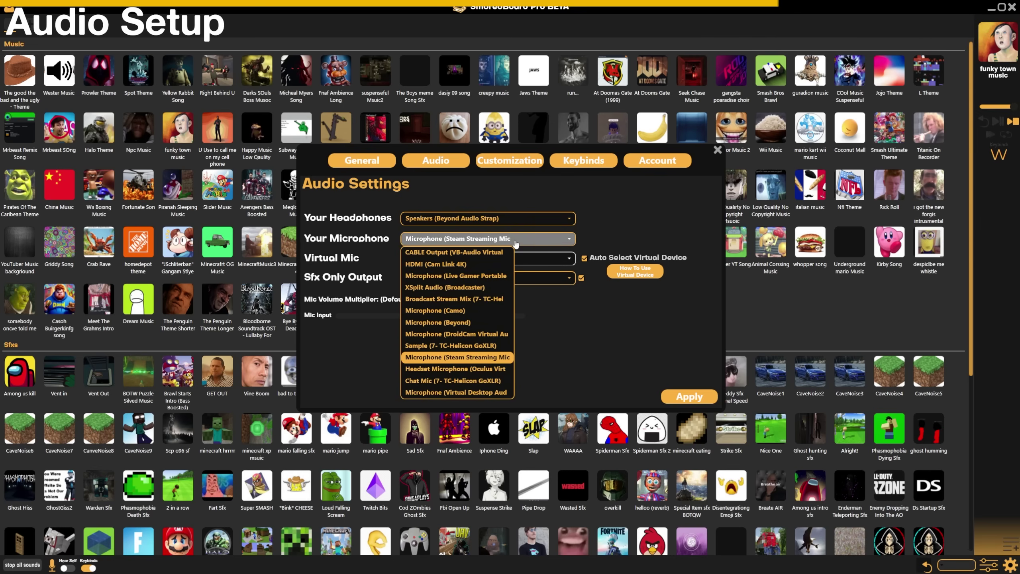
{"action": "left_click", "coordinate": [474, 323]}
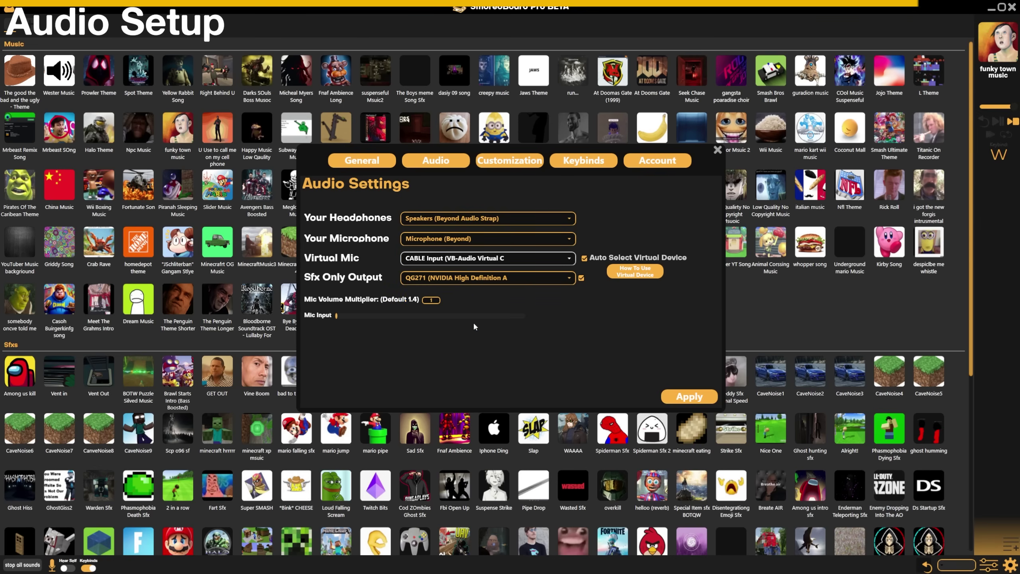
{"action": "left_click", "coordinate": [494, 238]}
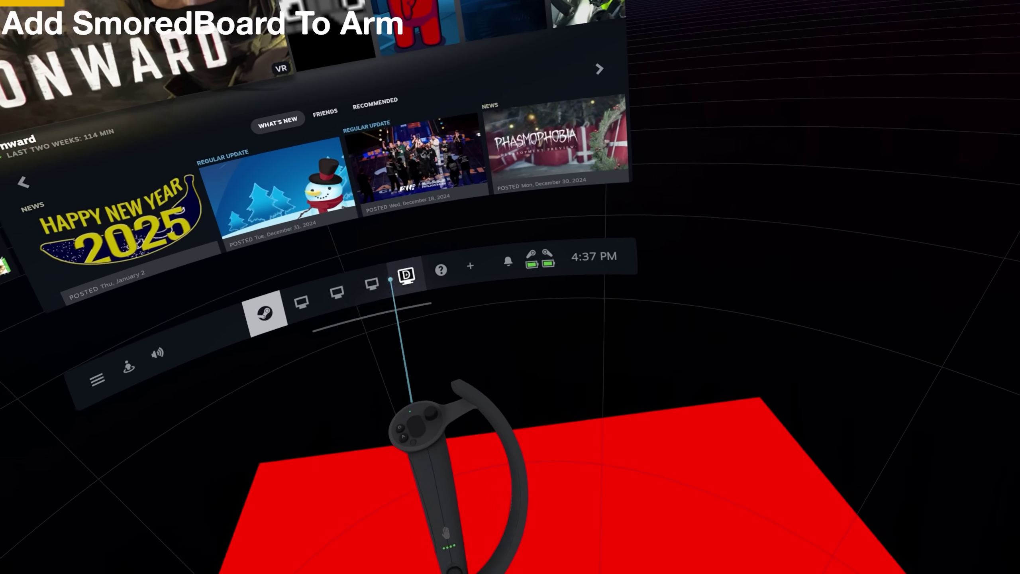
Open Desktop+ in the VR dashboard and add an overlay of Desktop 3.
{"action": "left_click", "coordinate": [391, 313]}
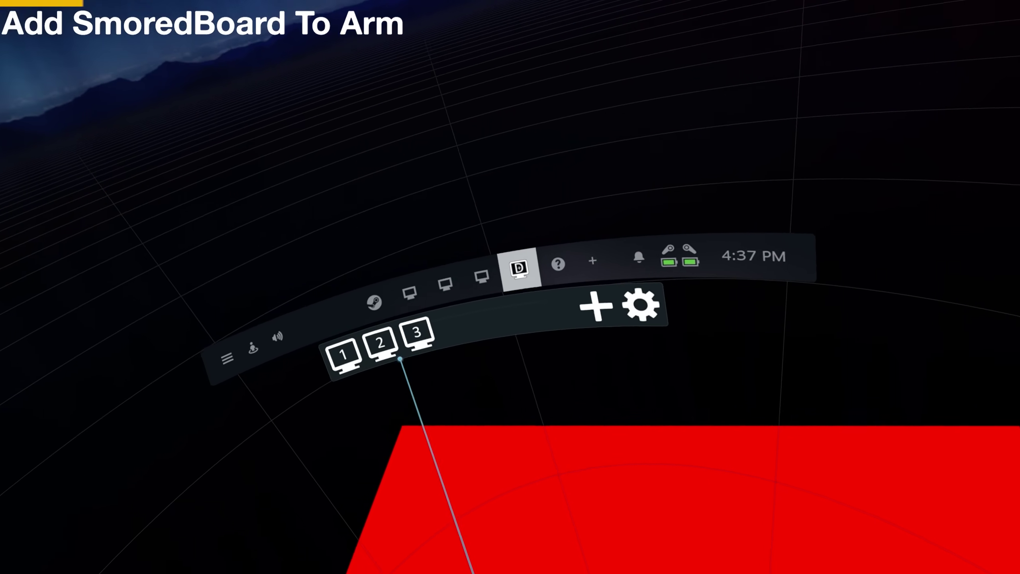
{"action": "left_click", "coordinate": [337, 317]}
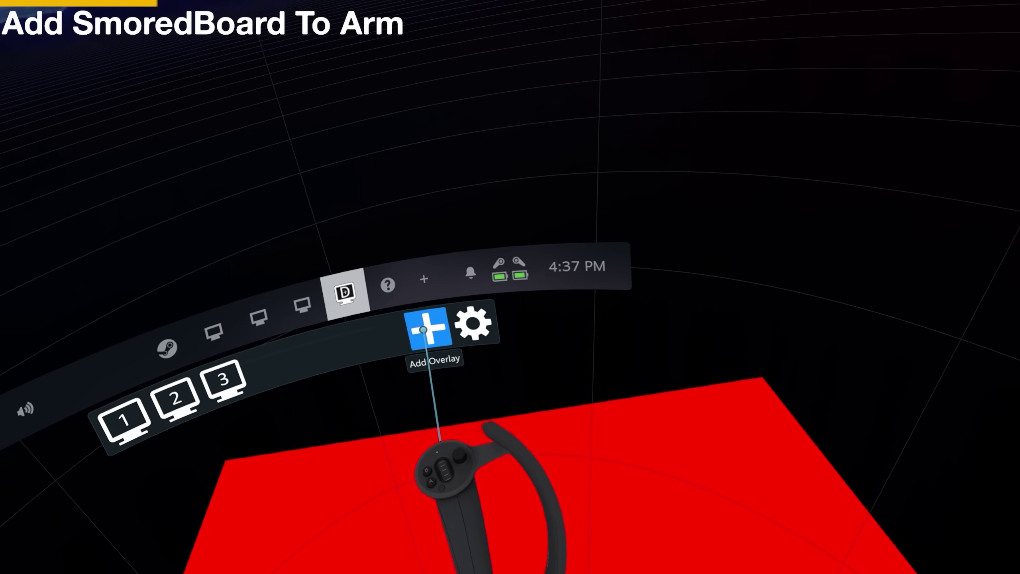
{"action": "left_click", "coordinate": [430, 349]}
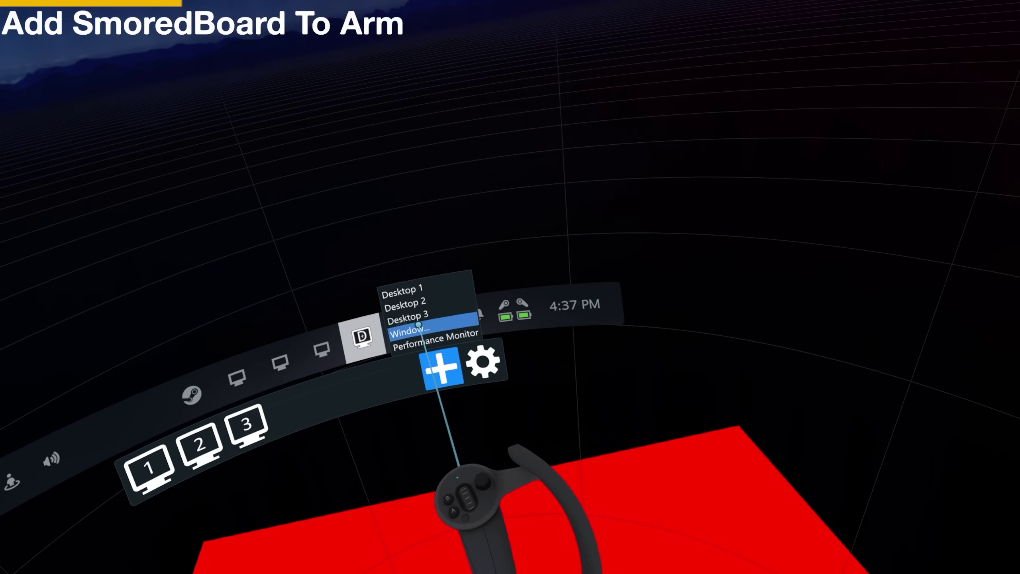
{"action": "left_click", "coordinate": [410, 298]}
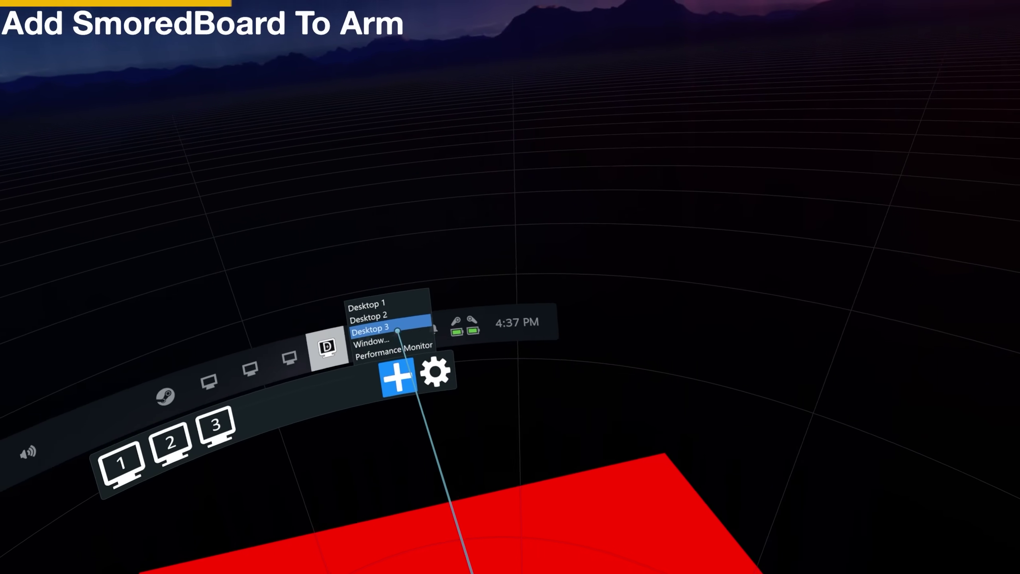
{"action": "left_click", "coordinate": [382, 340]}
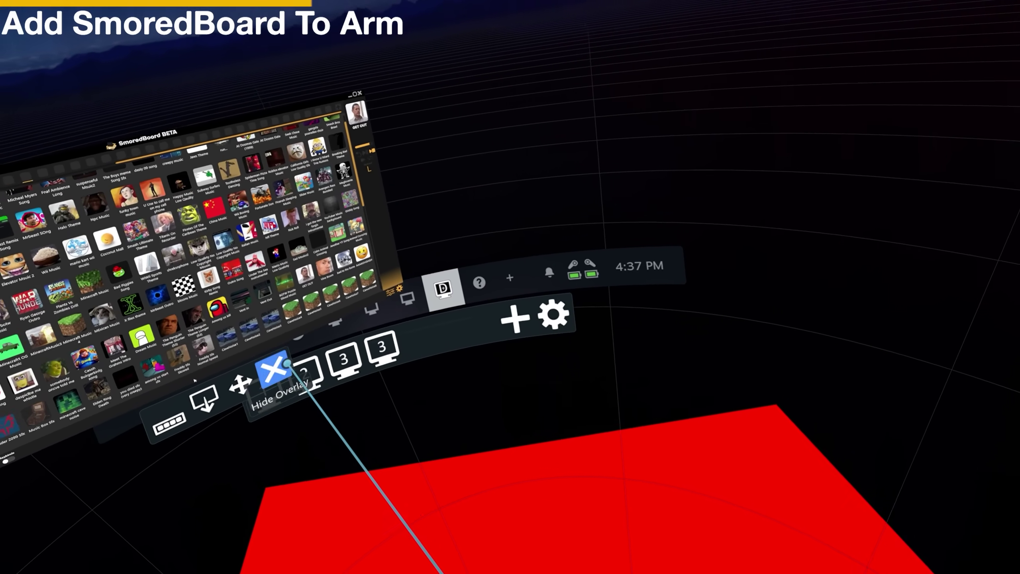
Hide the Desktop 3 overlay and bring up SmoredBoard's general settings in its own window overlay.
{"action": "left_click", "coordinate": [287, 364]}
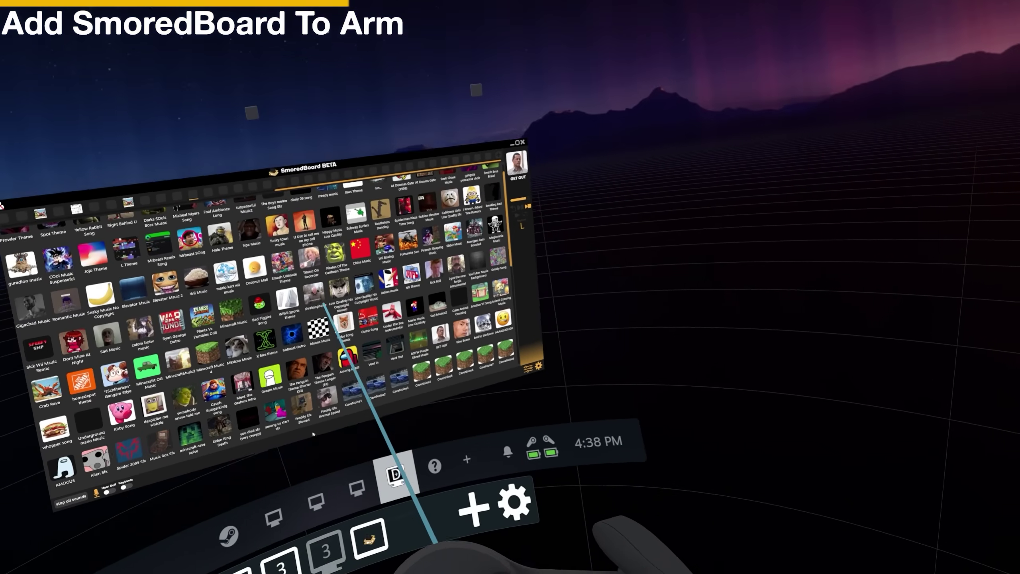
{"action": "mouse_move", "coordinate": [345, 333]}
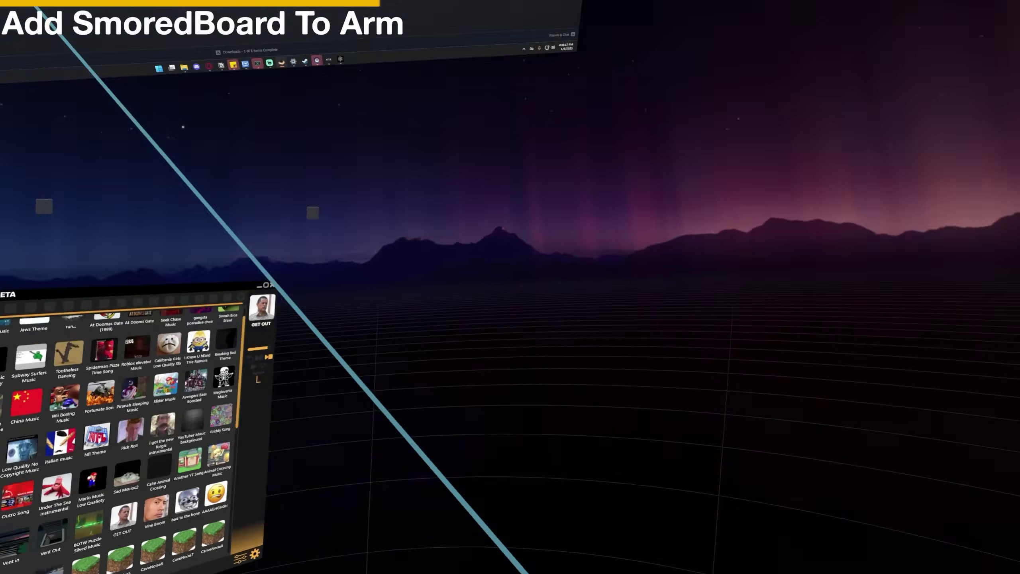
{"action": "mouse_move", "coordinate": [321, 298]}
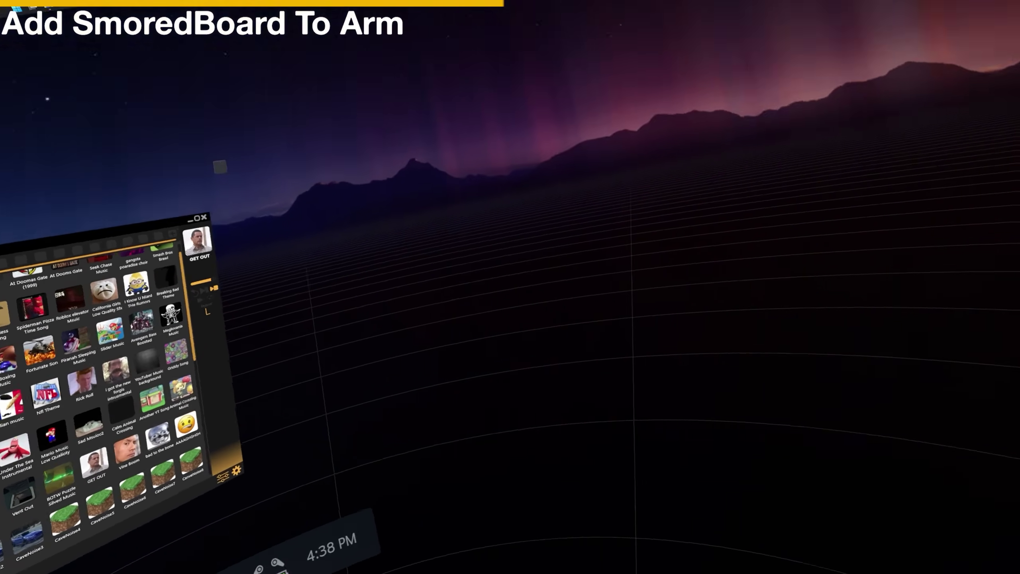
{"action": "left_click", "coordinate": [550, 306]}
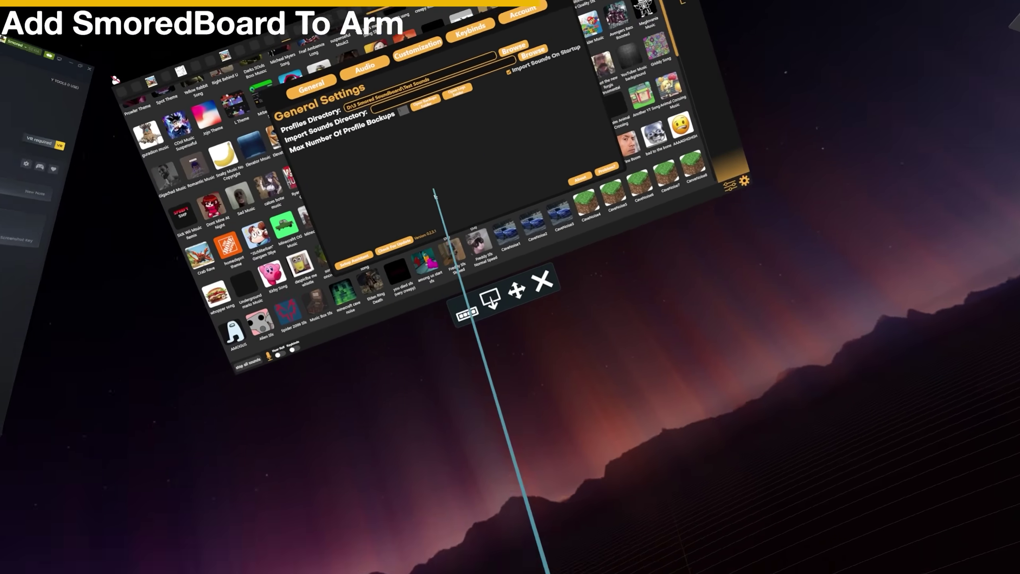
{"action": "left_click", "coordinate": [560, 218]}
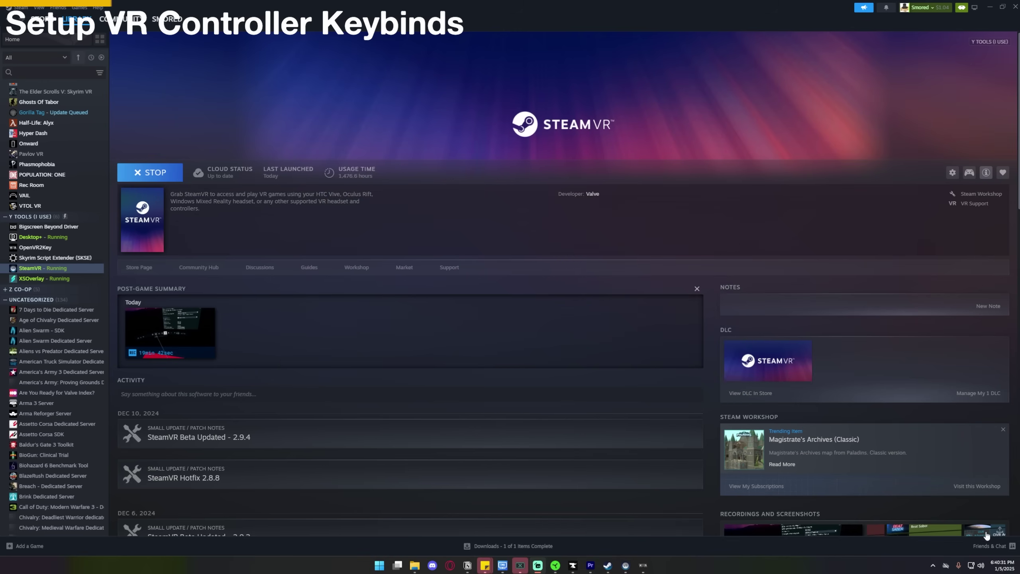
Bring up OpenVR2Key from the background apps and bind its Key R13 mapping to Q.
{"action": "left_click", "coordinate": [932, 566]}
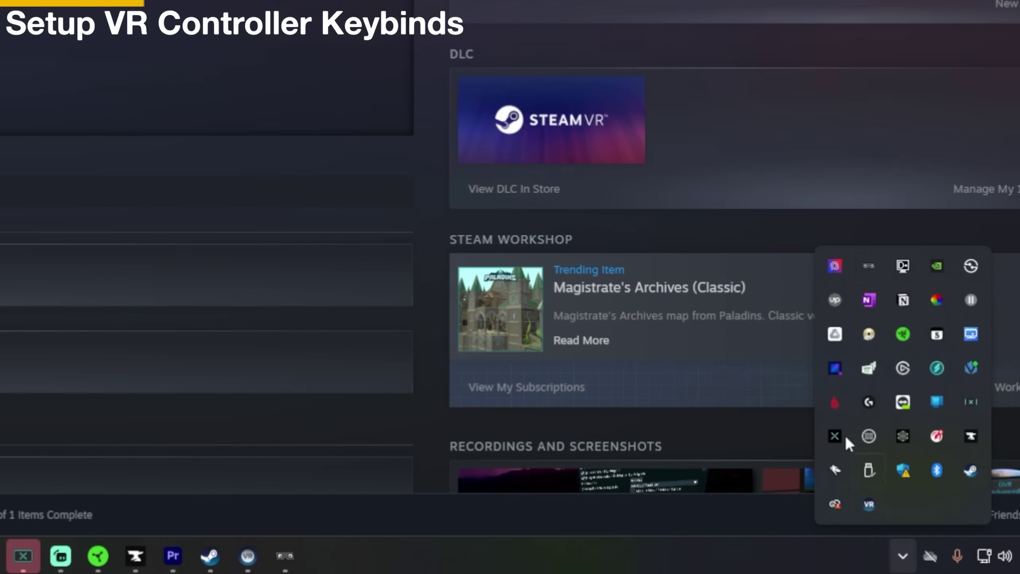
{"action": "left_click", "coordinate": [873, 275]}
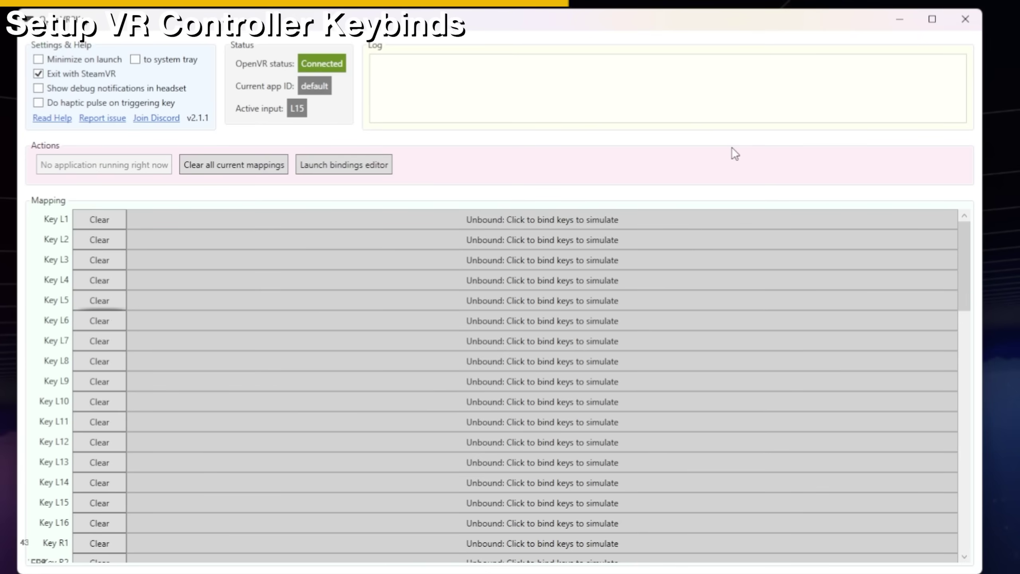
{"action": "scroll", "coordinate": [67, 363], "scroll_direction": "down", "scroll_amount": 7}
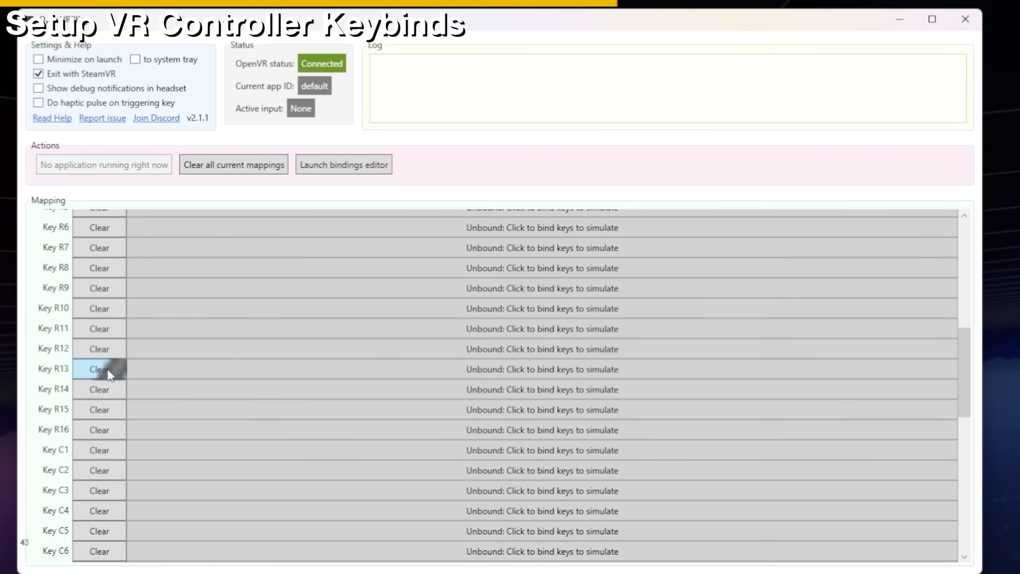
{"action": "left_click", "coordinate": [243, 376]}
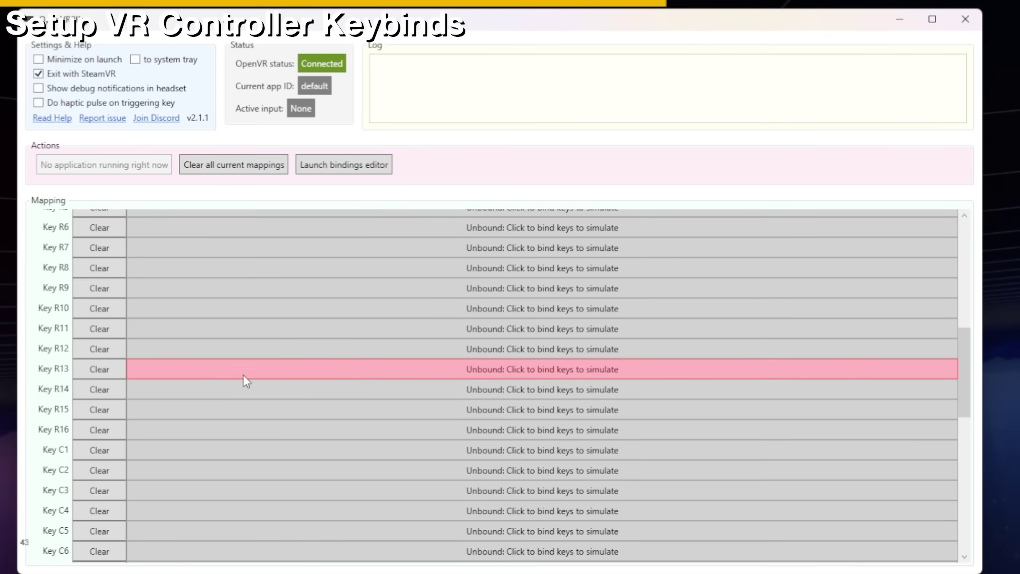
{"action": "key", "text": "q"}
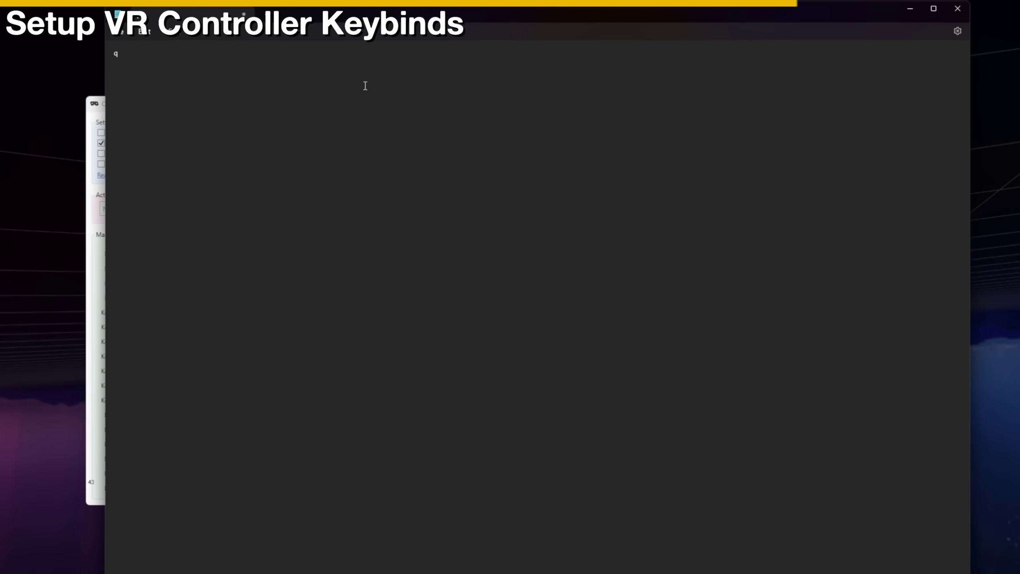
In SmoredBoard, assign the keybind Q to the Outro Song sound and take a look at the general settings.
{"action": "key", "text": "super+Down"}
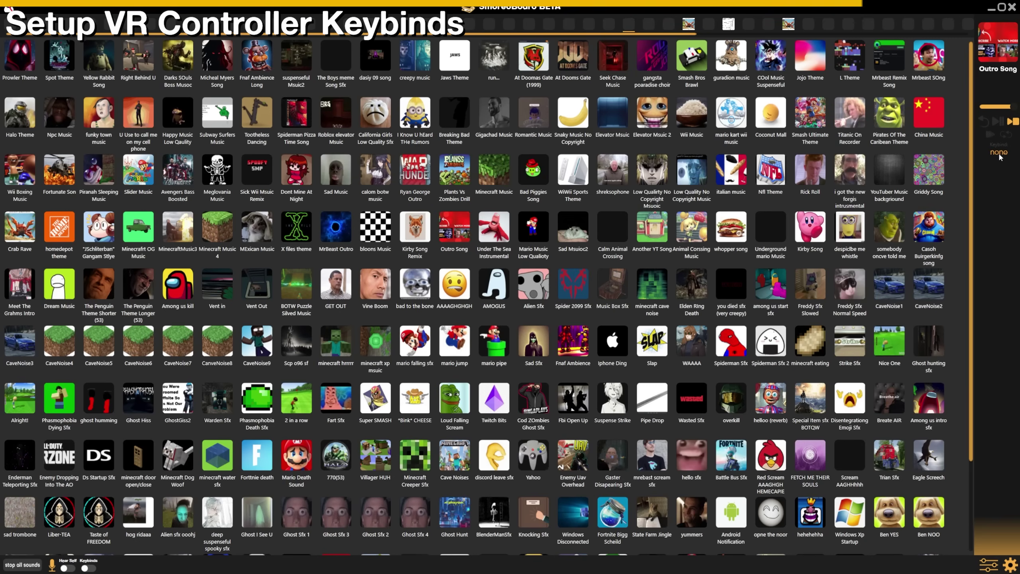
{"action": "left_click", "coordinate": [1011, 564]}
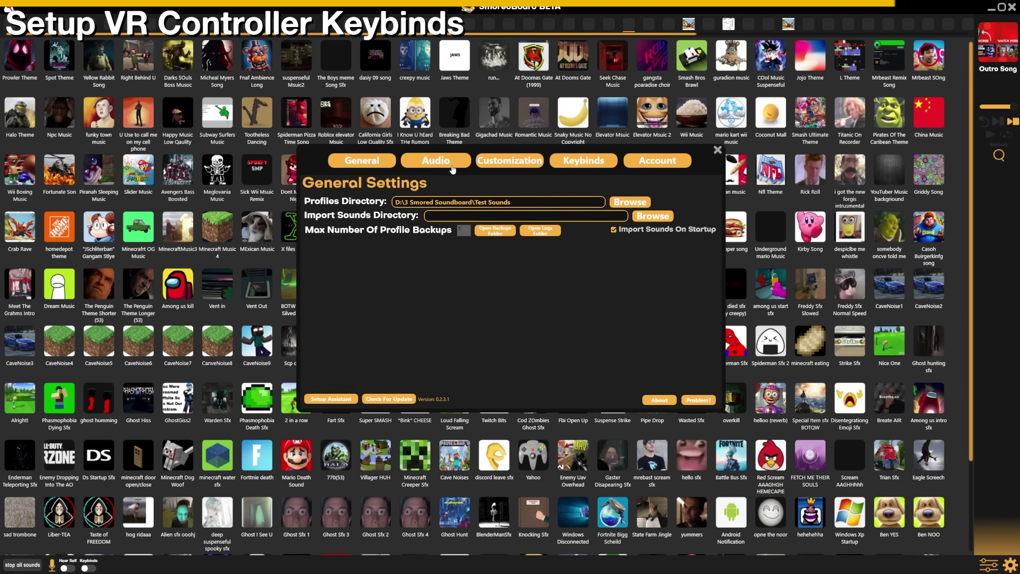
{"action": "left_click", "coordinate": [717, 149]}
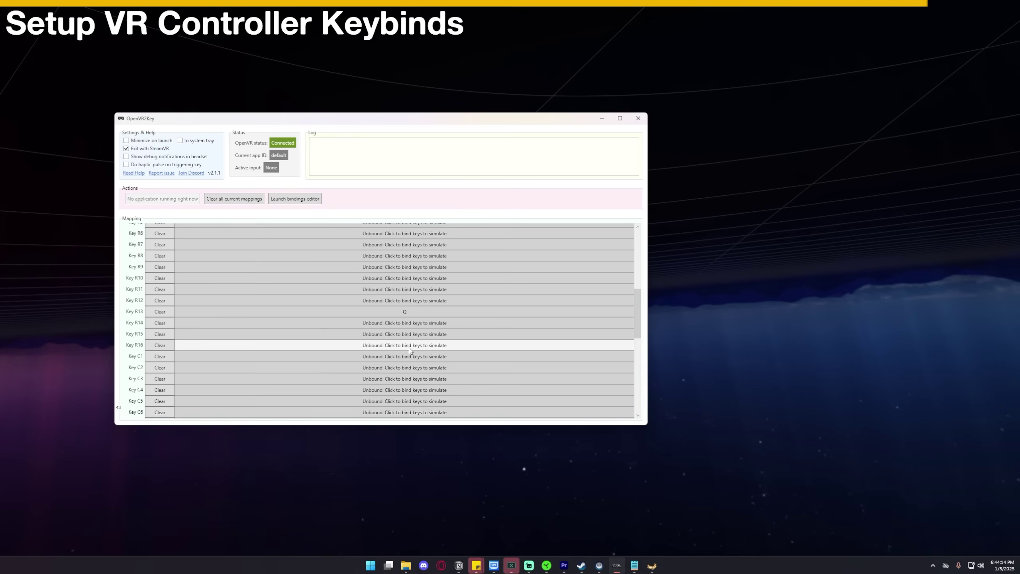
Play the Bye Bye Bye DeadPool sound from the SmoredBoard overlay in VR.
{"action": "scroll", "coordinate": [408, 348], "scroll_direction": "down", "scroll_amount": 2}
{"action": "scroll", "coordinate": [395, 315], "scroll_direction": "down", "scroll_amount": 1}
{"action": "scroll", "coordinate": [395, 316], "scroll_direction": "down", "scroll_amount": 1}
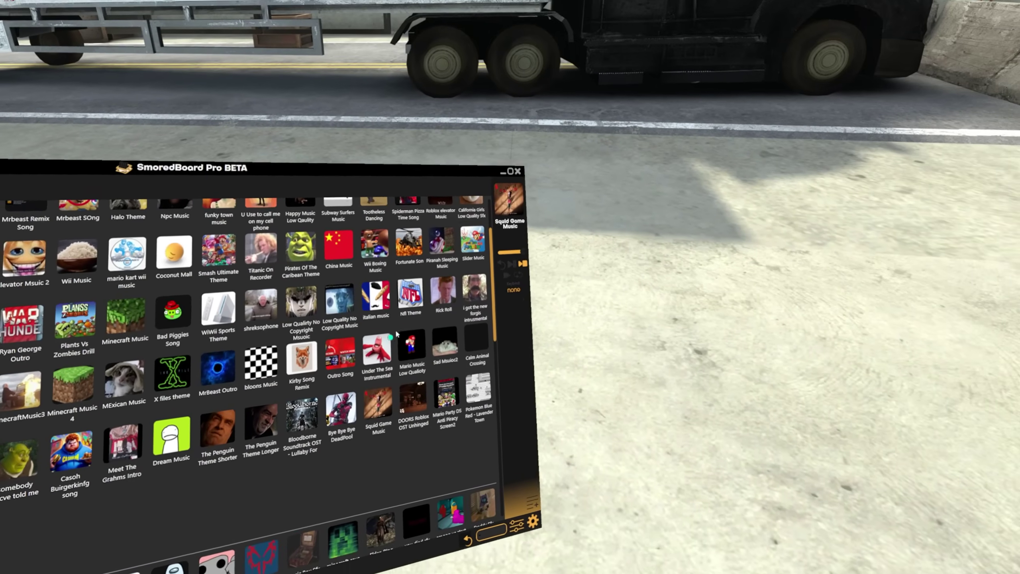
{"action": "left_click", "coordinate": [340, 410]}
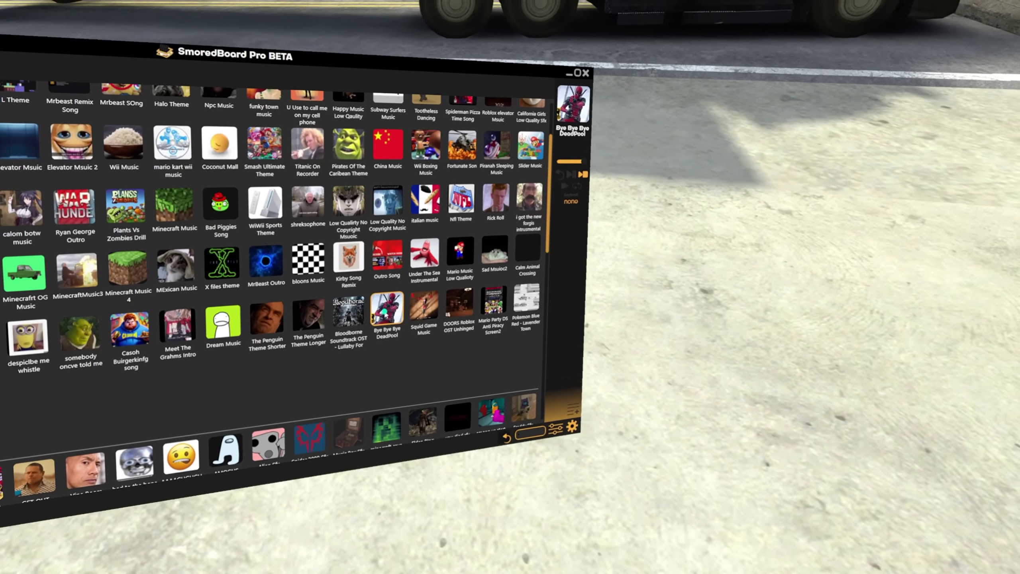